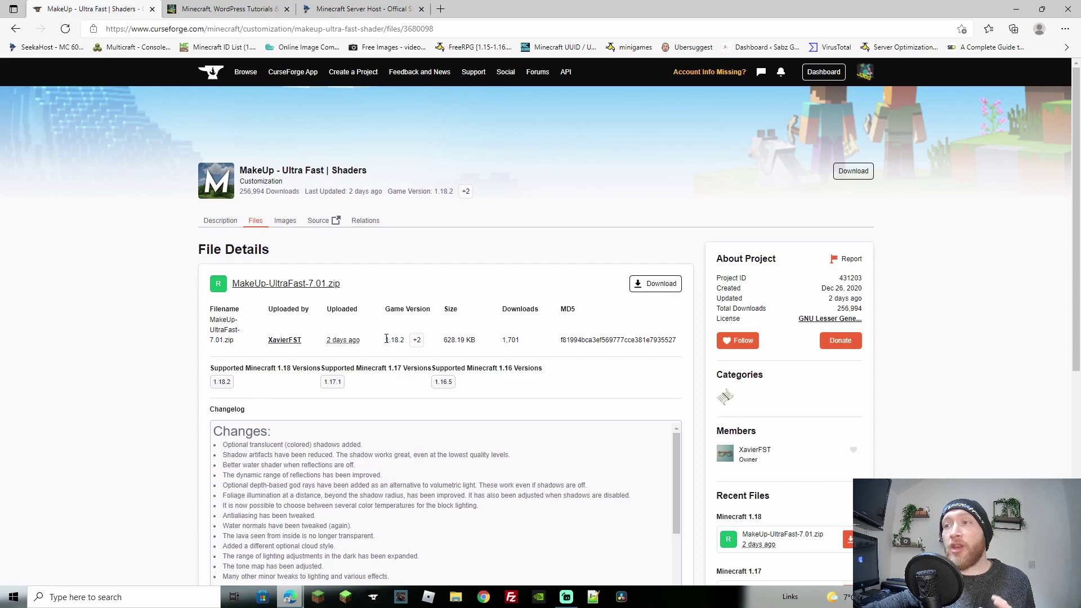
Download MakeUp-UltraFast-7.01.zip for game version 1.18.2, then minimise the browser to the desktop
left_click_drag(386, 339, 404, 341)
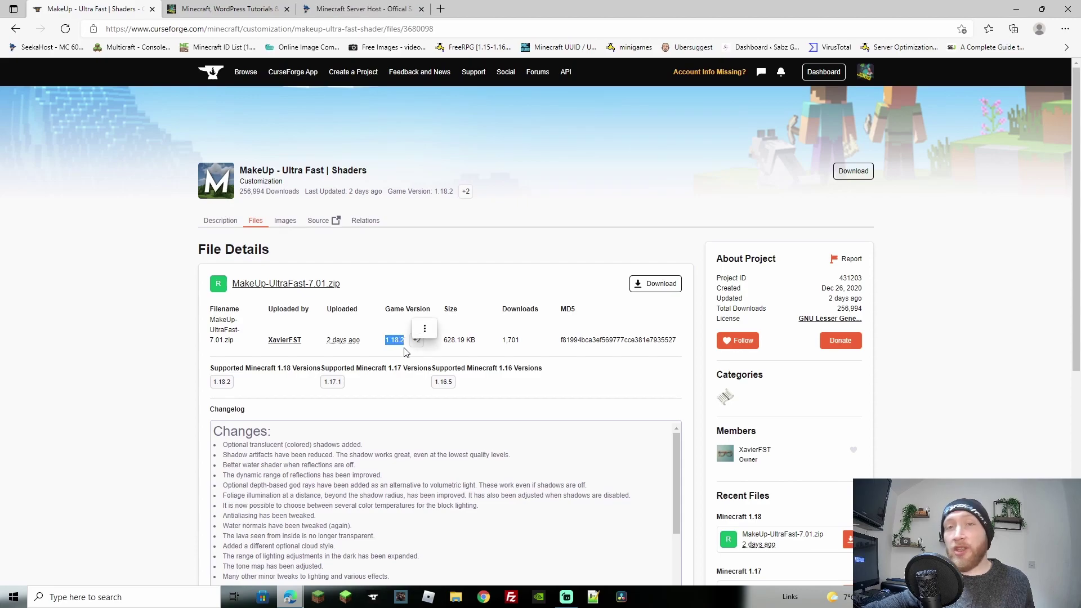
left_click(651, 286)
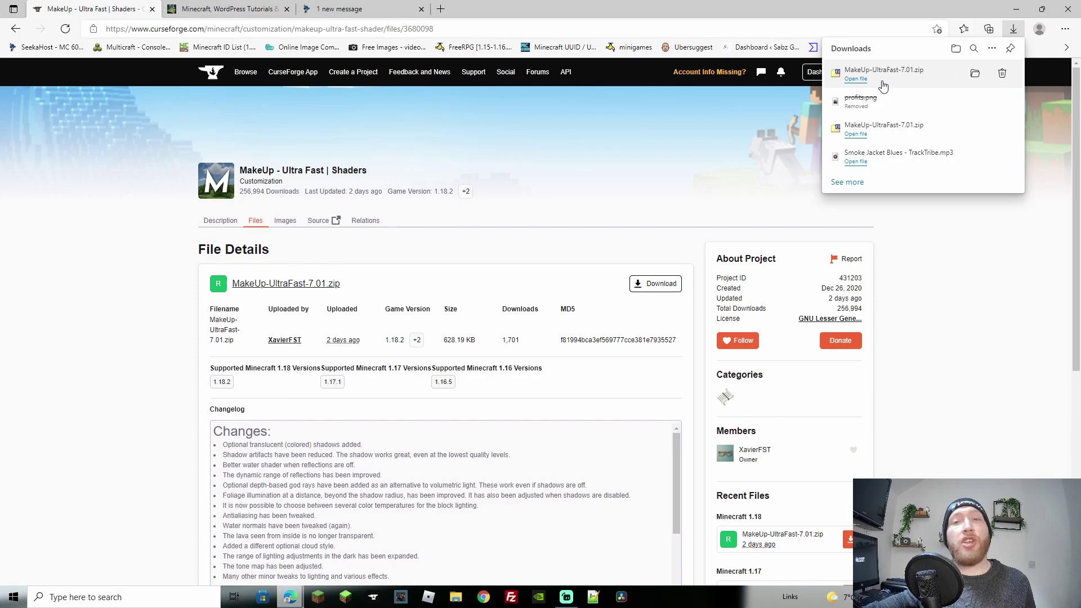
key("super+d")
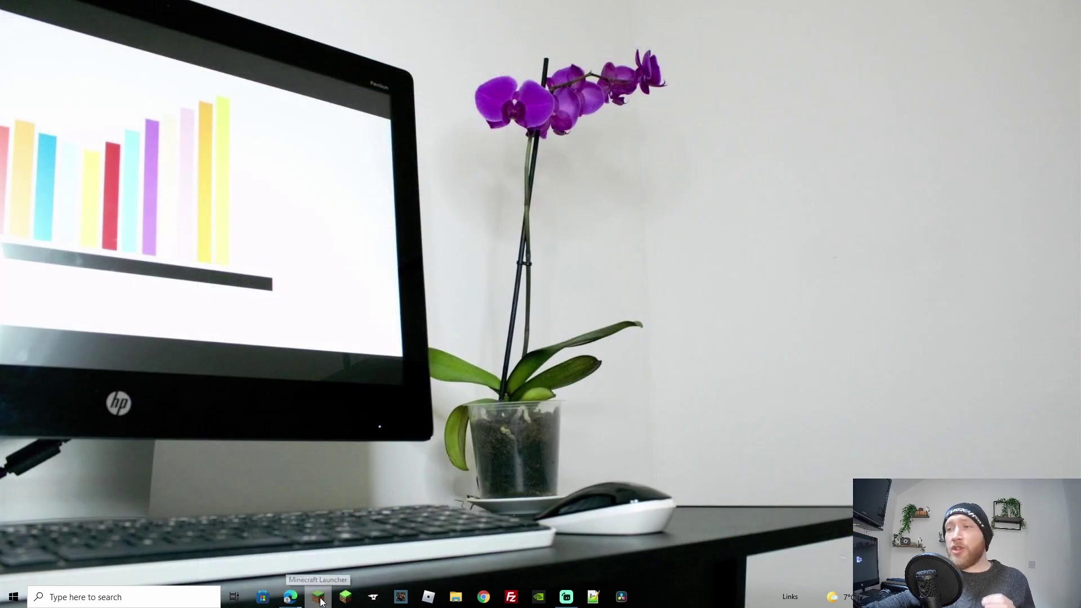
Start Minecraft 1.18.2 from the Minecraft Launcher with the OptiFine profile
left_click(319, 598)
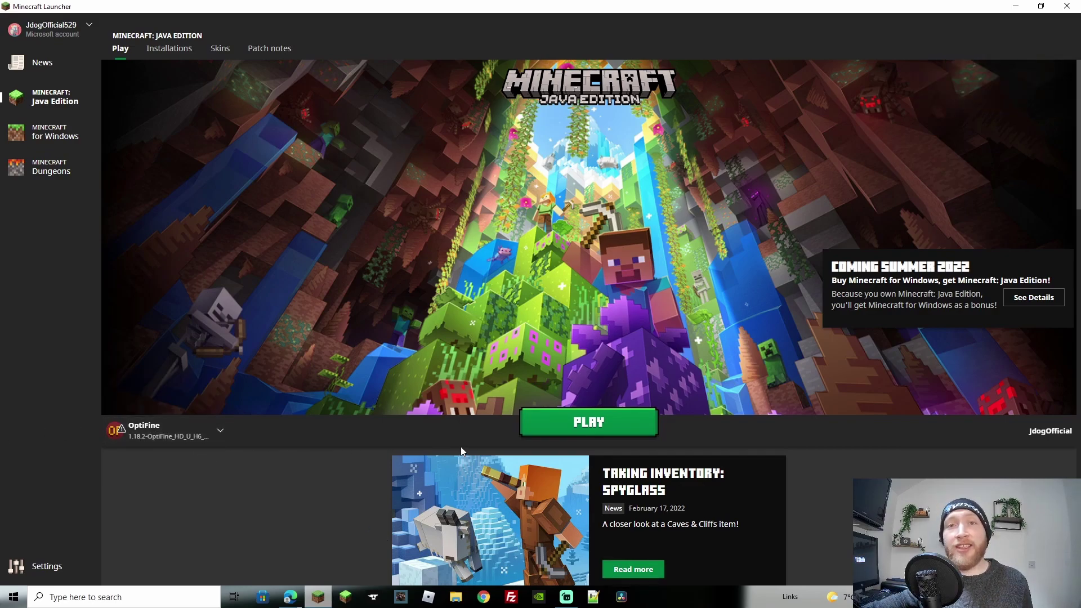
left_click(548, 431)
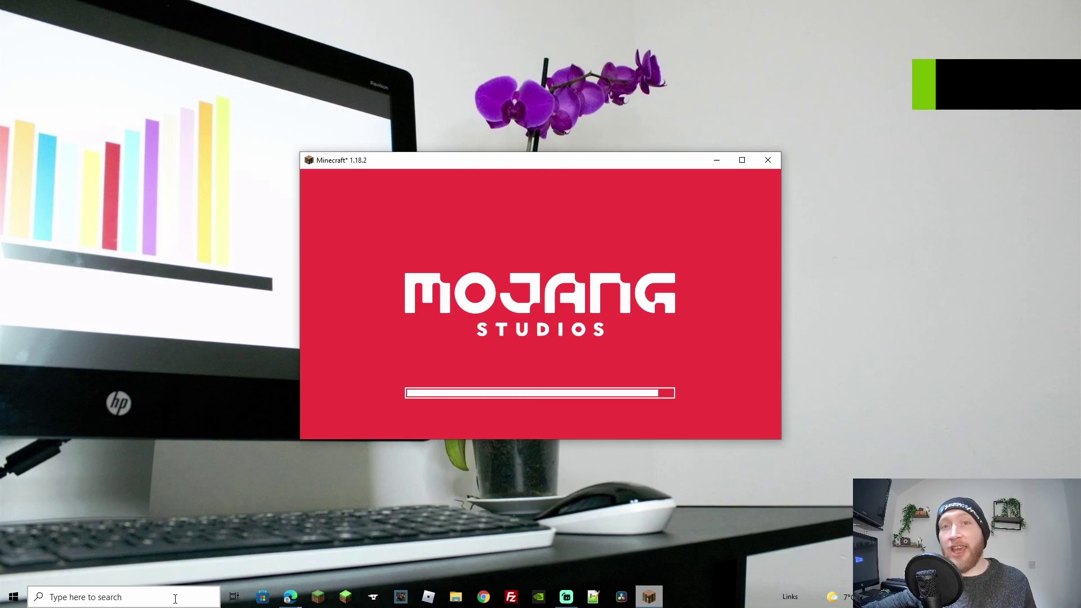
Go to %appdata% > Roaming > .minecraft > shaderpacks in File Explorer
left_click(130, 599)
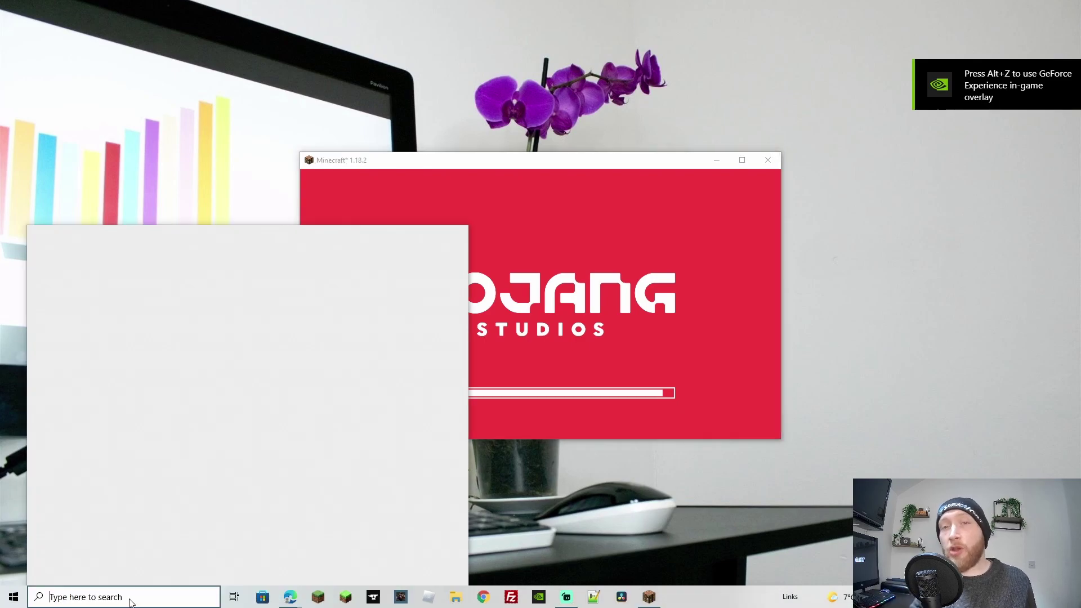
type("%appdata%")
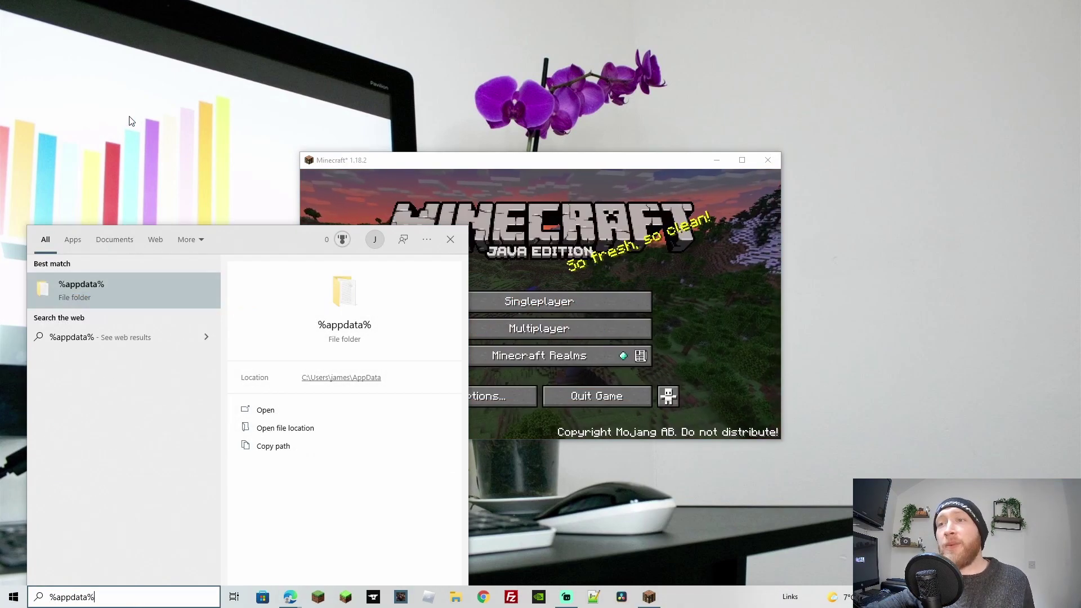
left_click(121, 281)
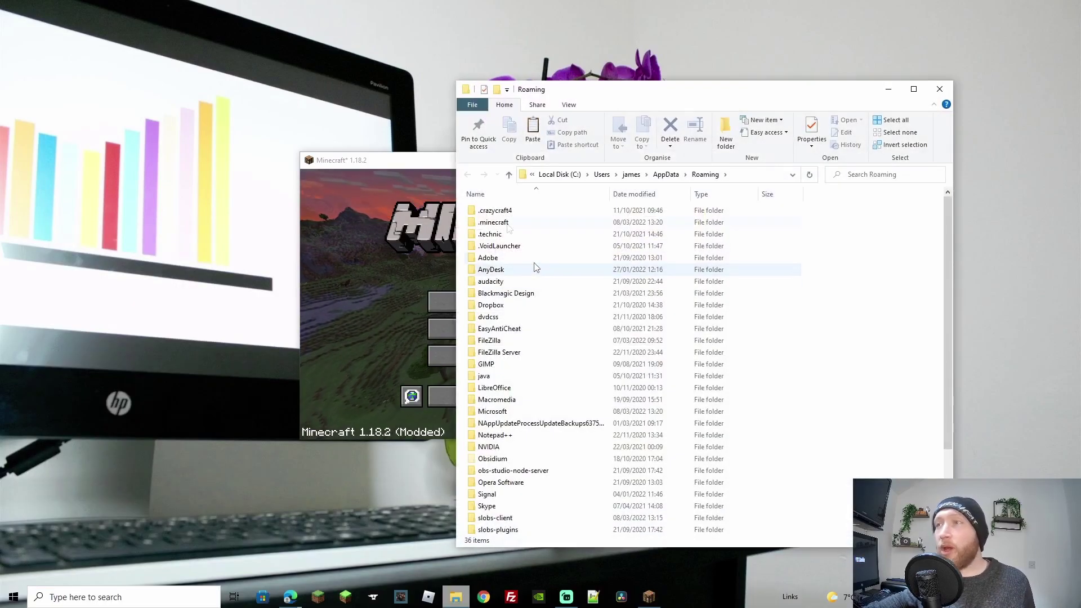
double_click(510, 222)
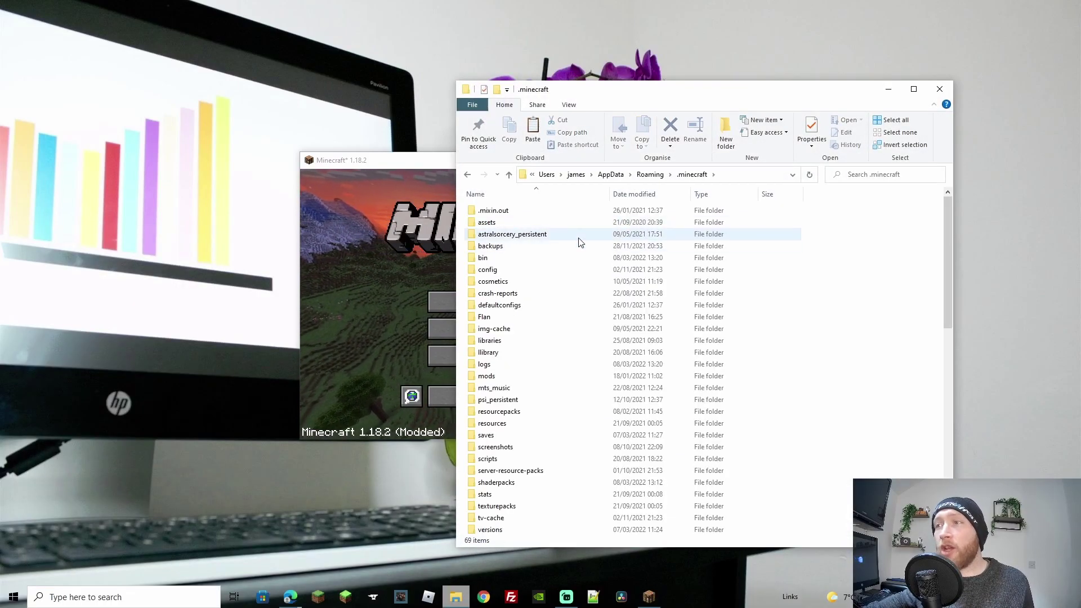
scroll(509, 355, "down", 4)
double_click(510, 349)
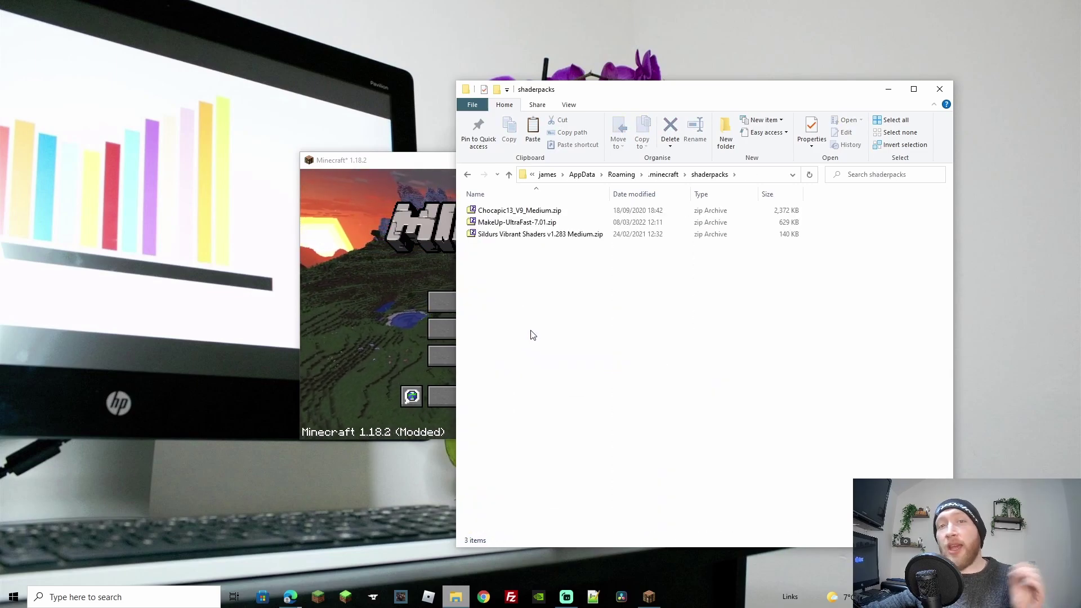
Delete the Sildurs Vibrant Shaders zip and close the Explorer window
left_click(516, 235)
key("Delete")
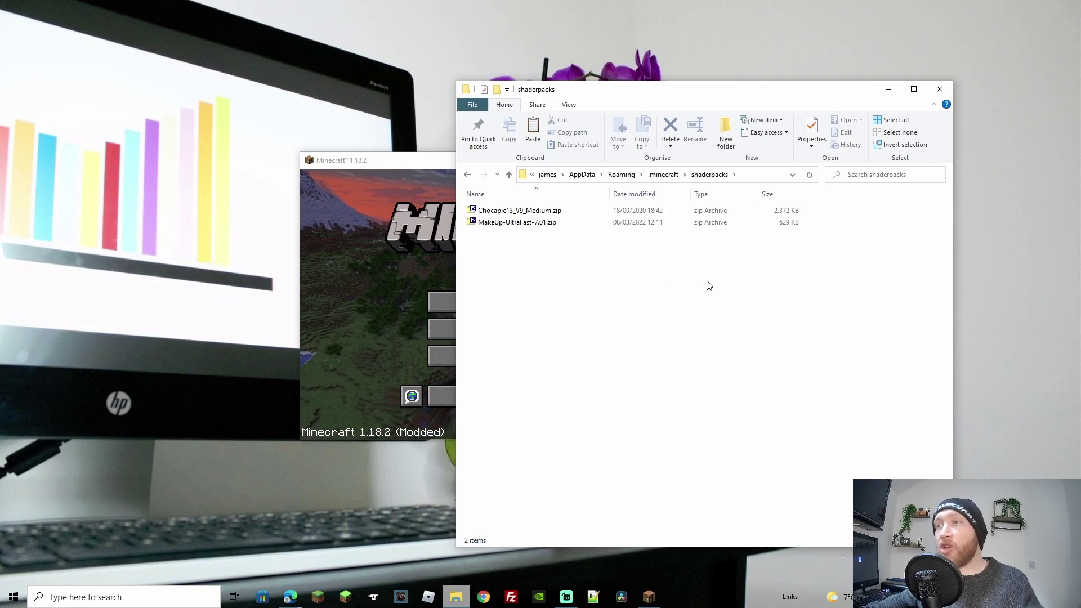
left_click(940, 89)
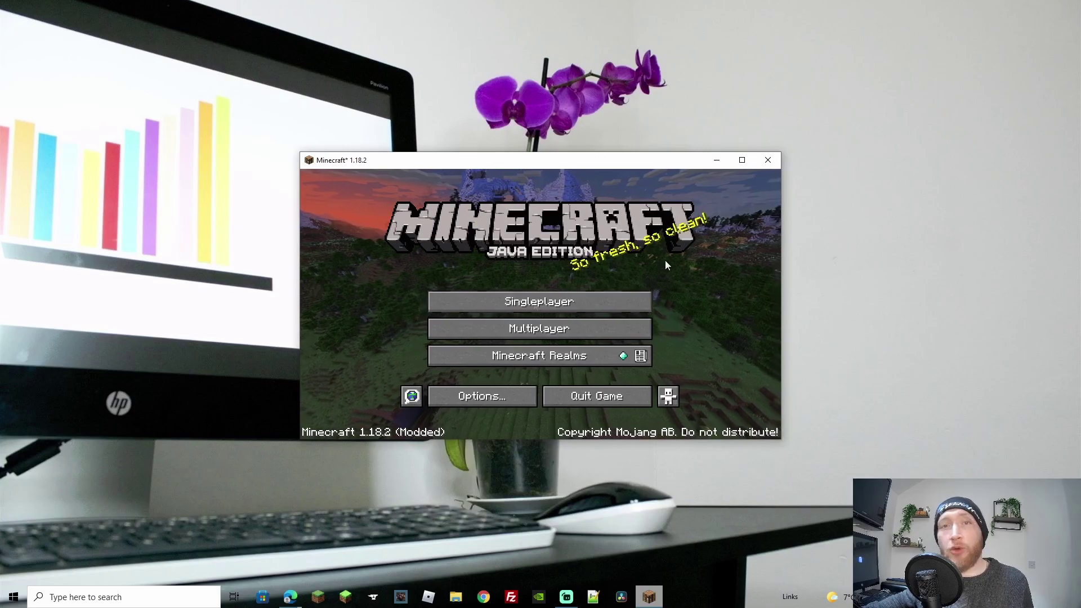
Load the most recent New World from the Singleplayer list
left_click(554, 305)
left_click(496, 251)
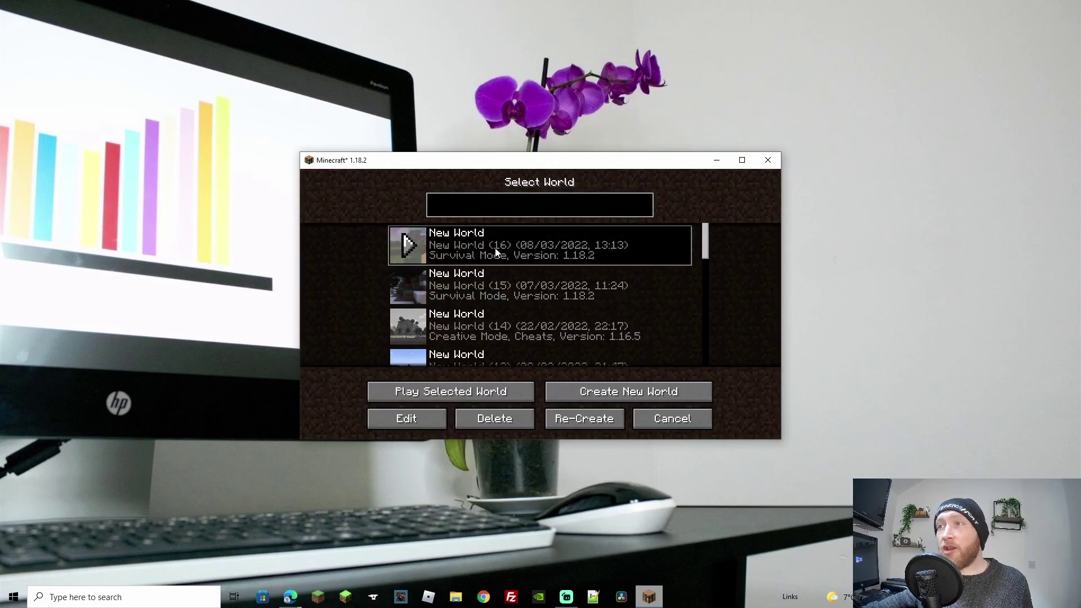
left_click(466, 391)
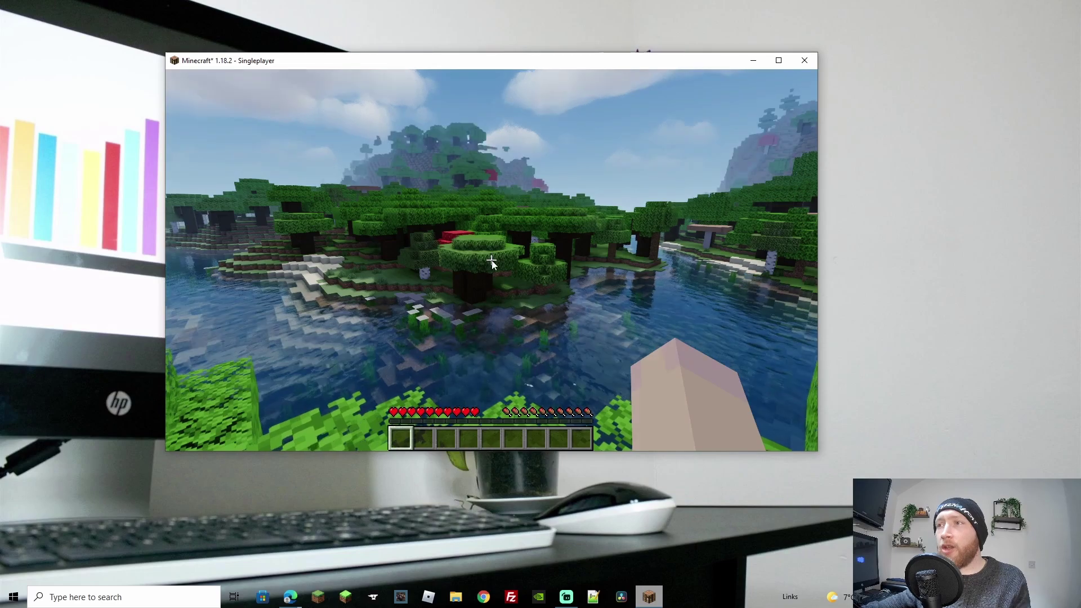
Open the shaderpacks folder from Options > Video Settings > Shaders
key("Escape")
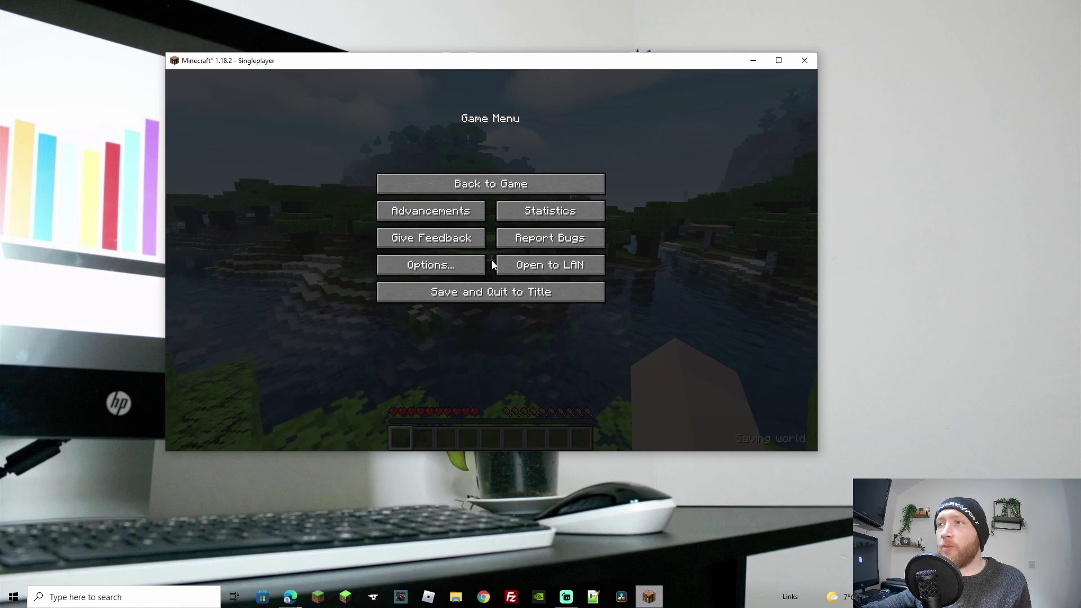
left_click(431, 265)
left_click(381, 223)
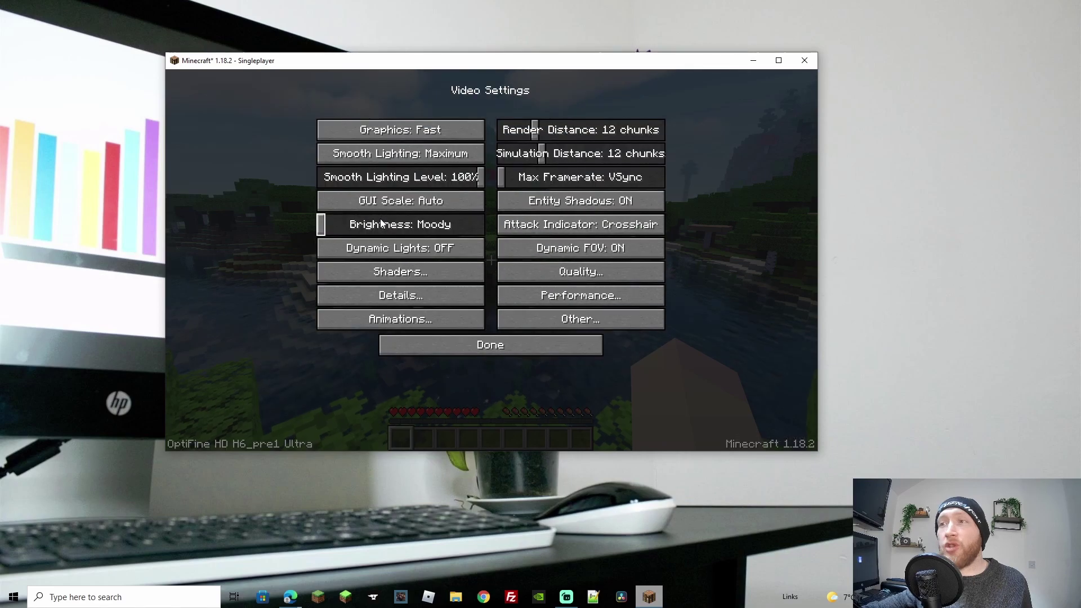
left_click(388, 271)
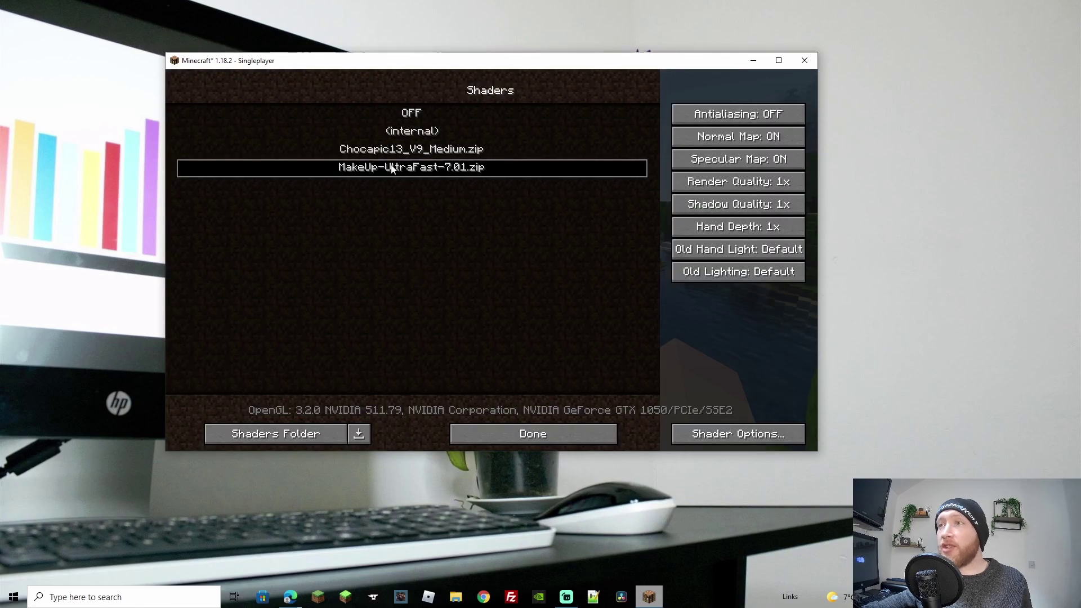
left_click(283, 437)
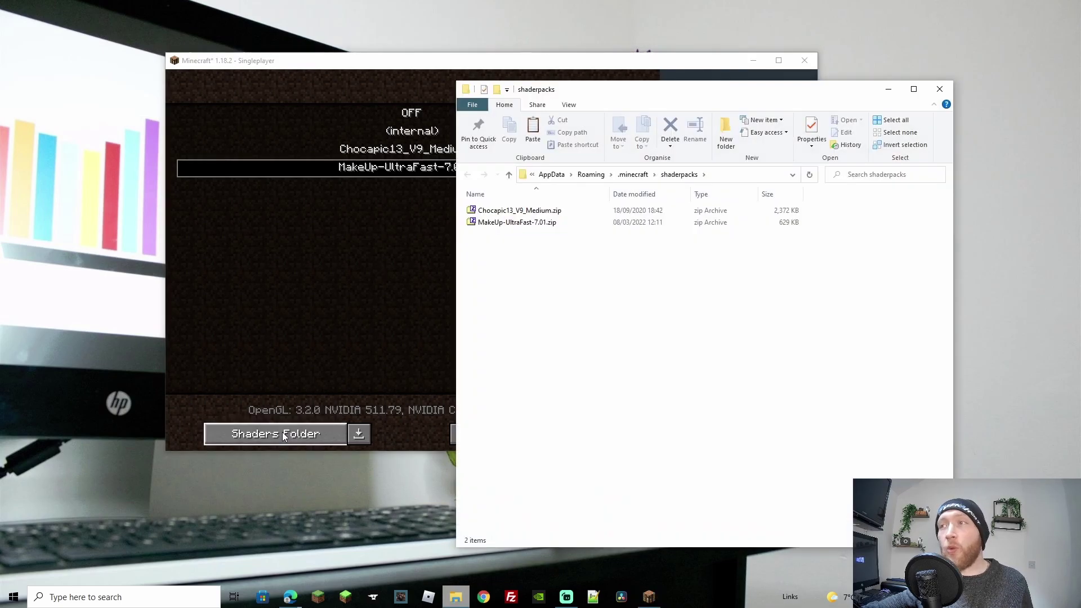
Open Downloads in a second Explorer window and delete the old MakeUp-UltraFast-7.01.zip from shaderpacks
key("super+e")
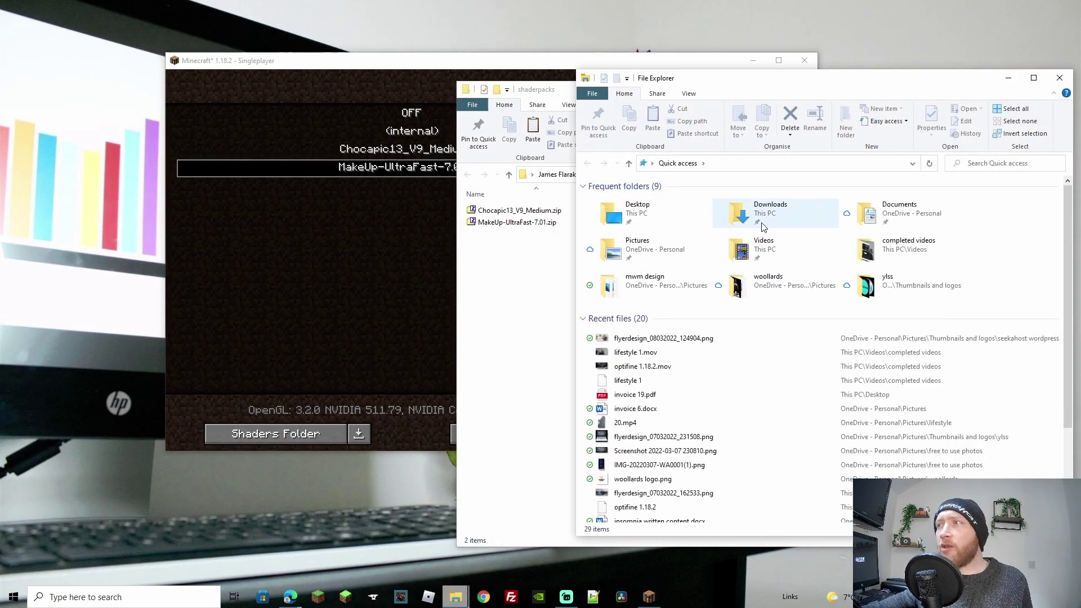
double_click(766, 222)
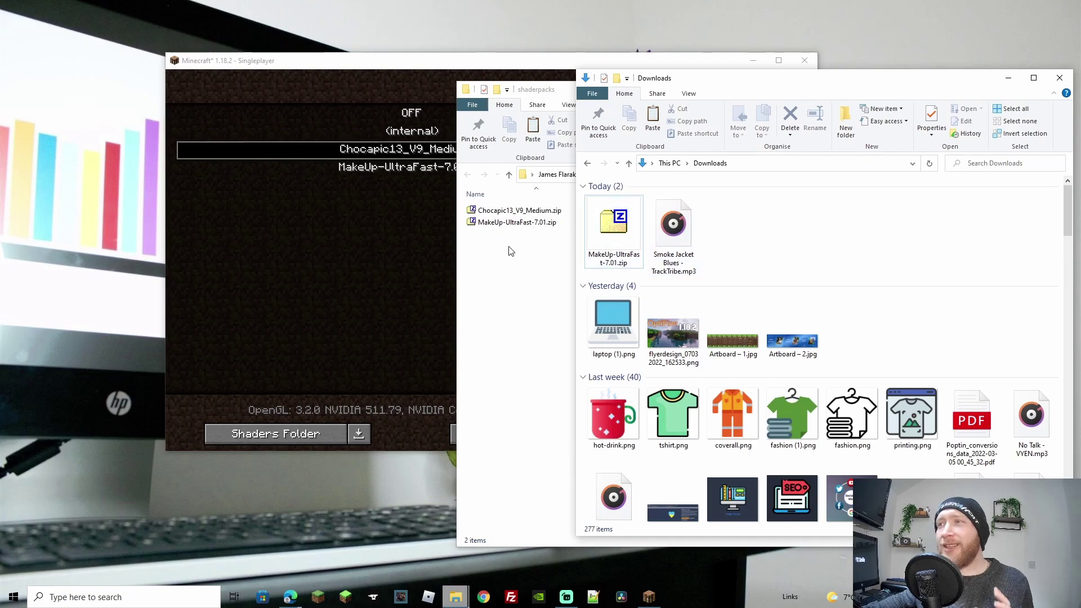
left_click(505, 223)
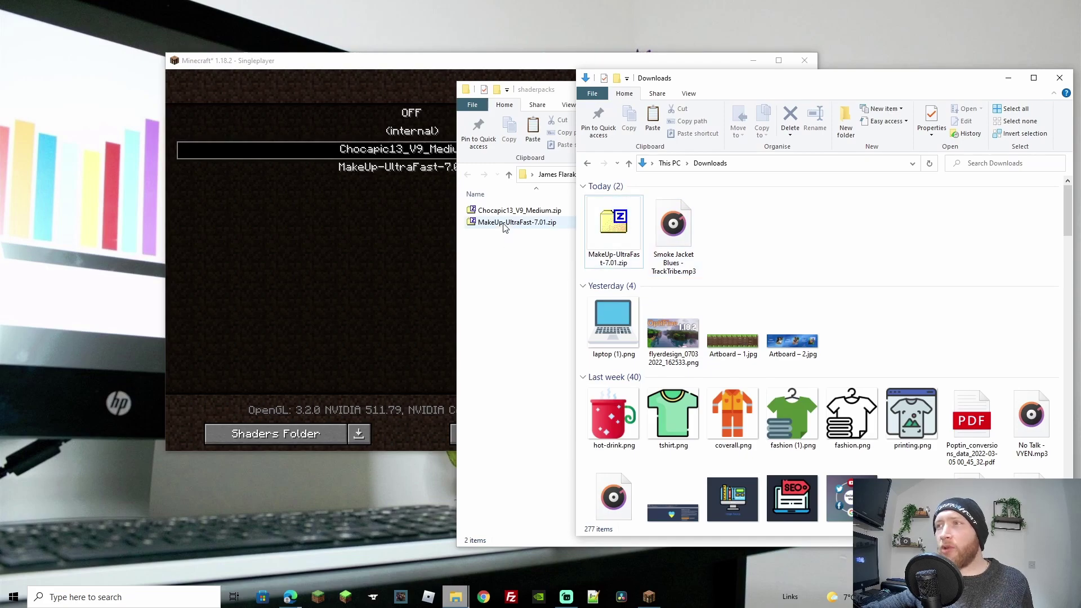
key("Delete")
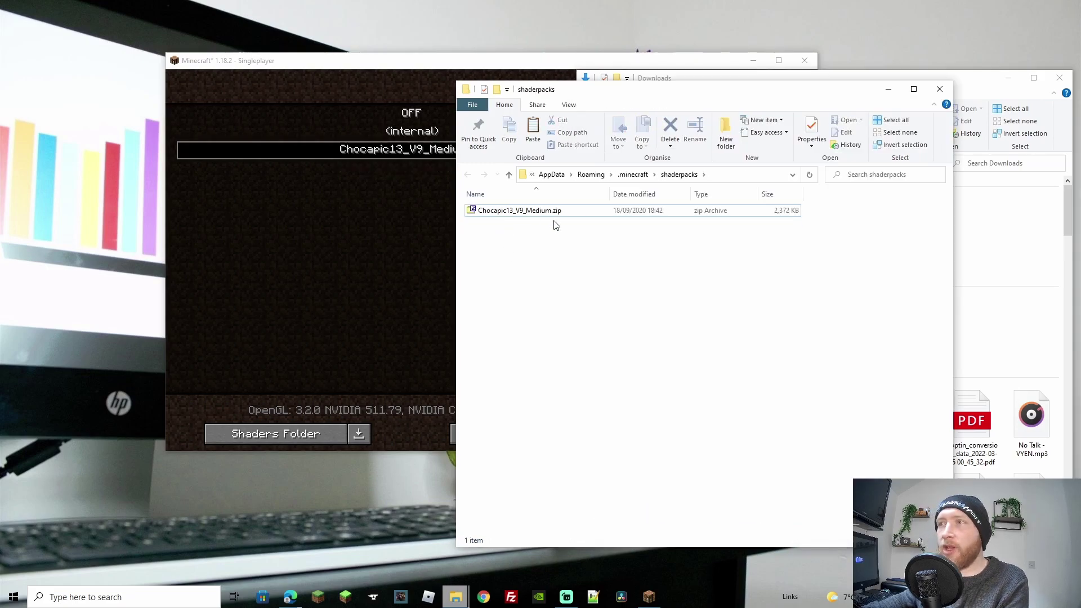
Move the downloaded MakeUp-UltraFast-7.01.zip into shaderpacks and close both Explorer windows
left_click(986, 243)
left_click(617, 234)
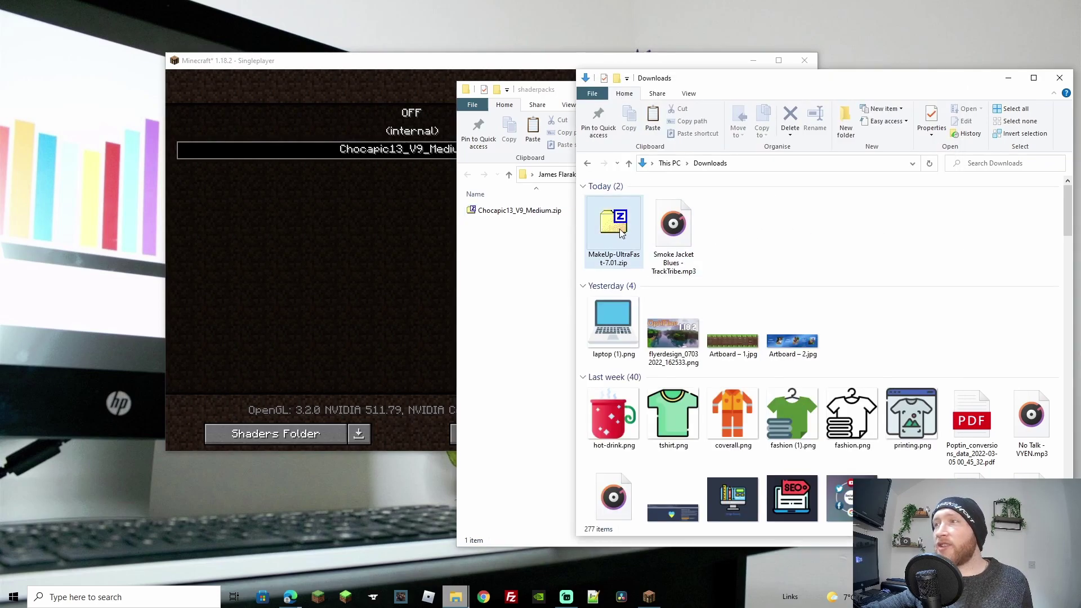
left_click_drag(618, 234, 506, 281)
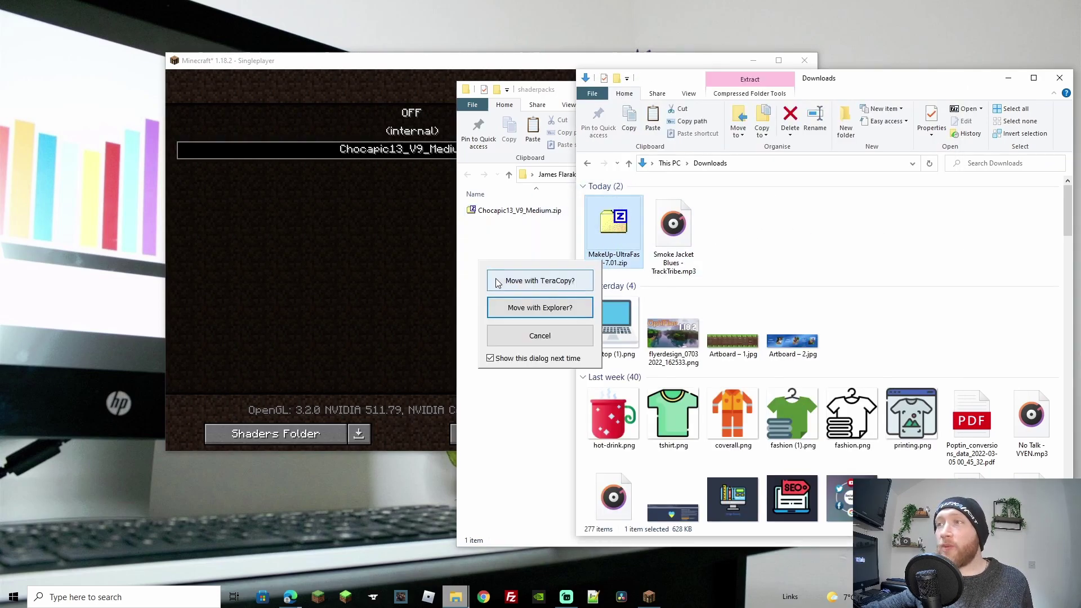
left_click(540, 280)
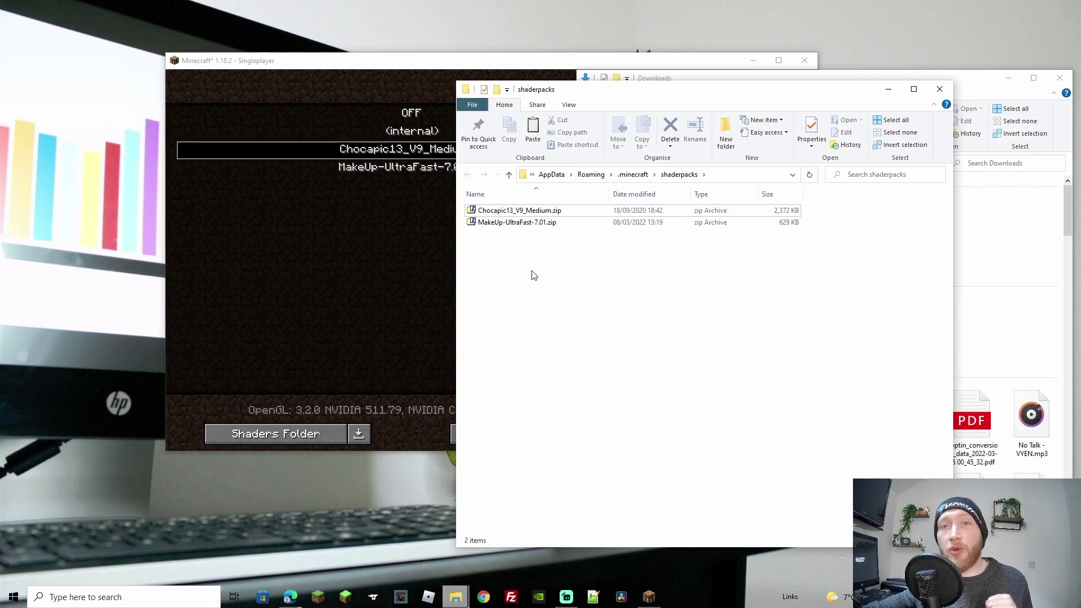
left_click(939, 89)
left_click(1060, 78)
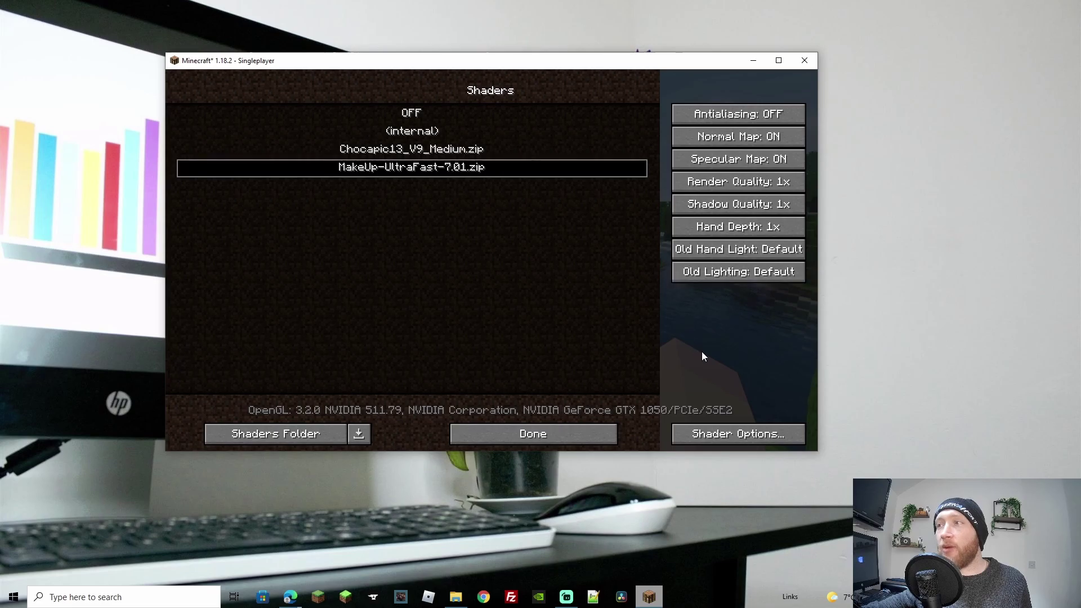
Confirm MakeUp-UltraFast-7.01.zip in the Shaders list with Done to render the world with it
left_click(456, 431)
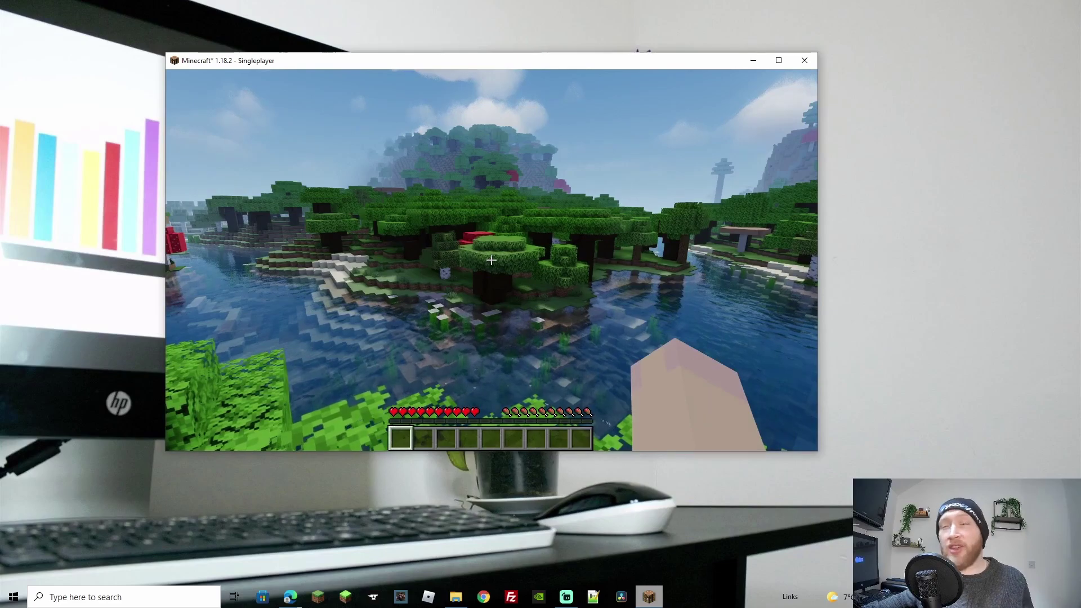
Pick Chocapic13_V9_Medium.zip under Options > Video Settings > Shaders, then resume the world
mouse_move(491, 260)
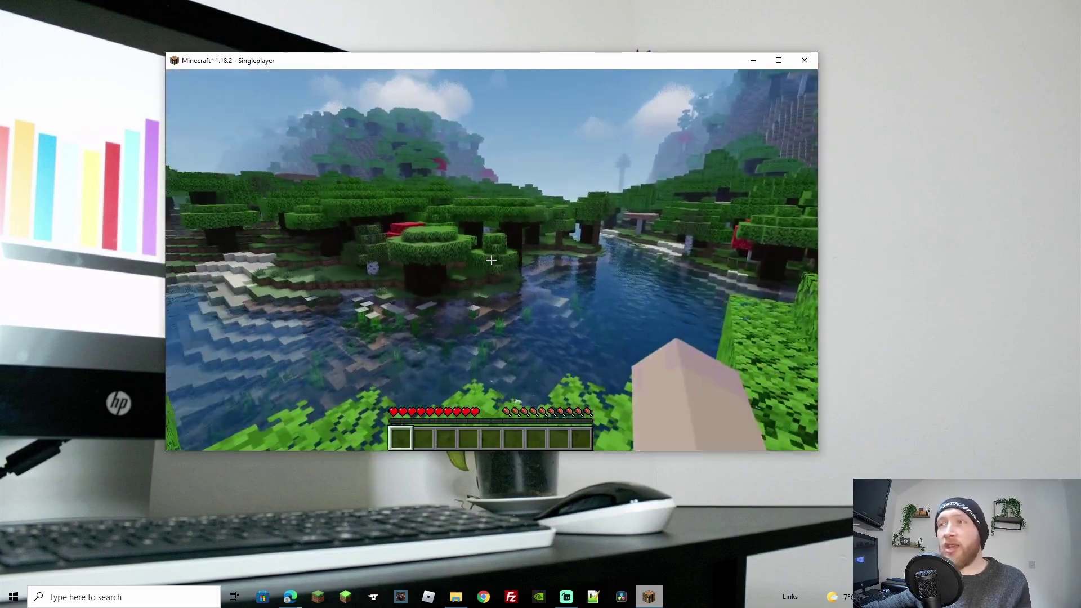
key("Escape")
left_click(417, 260)
left_click(384, 221)
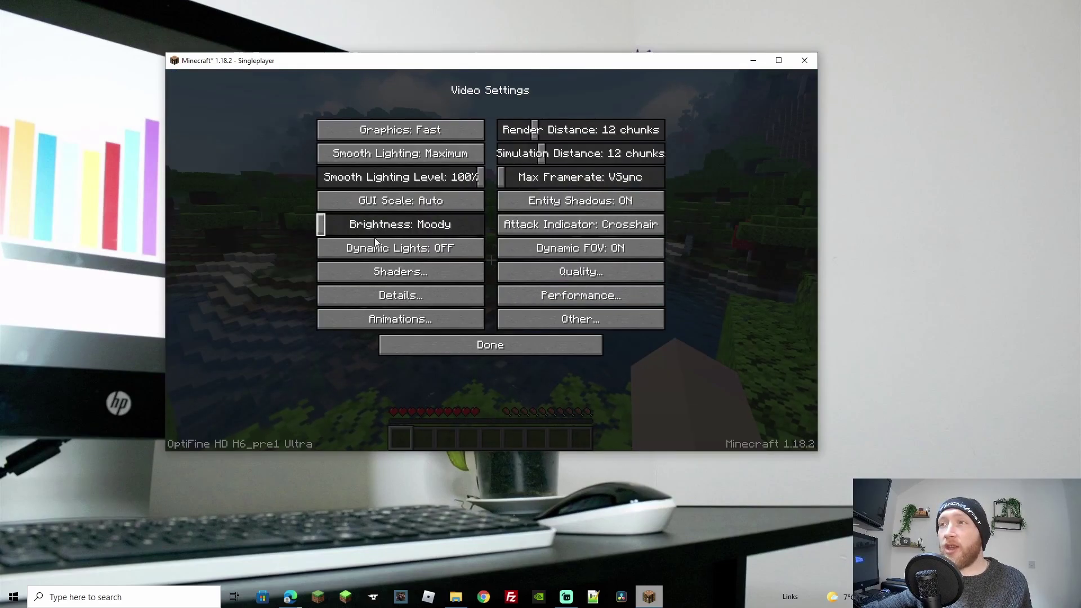
left_click(396, 272)
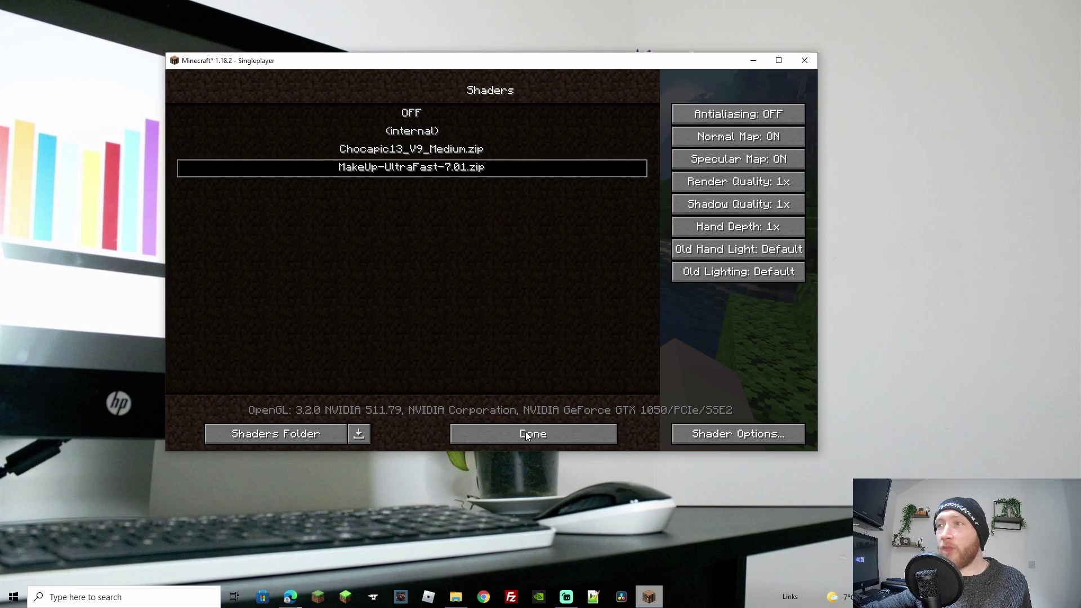
key("Up")
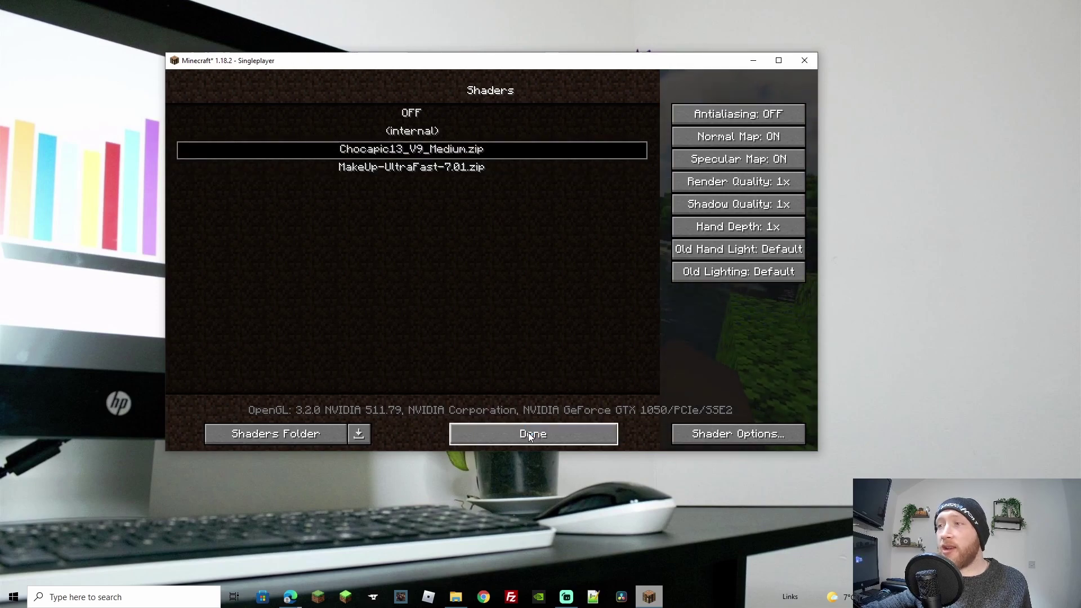
left_click(529, 437)
left_click(522, 353)
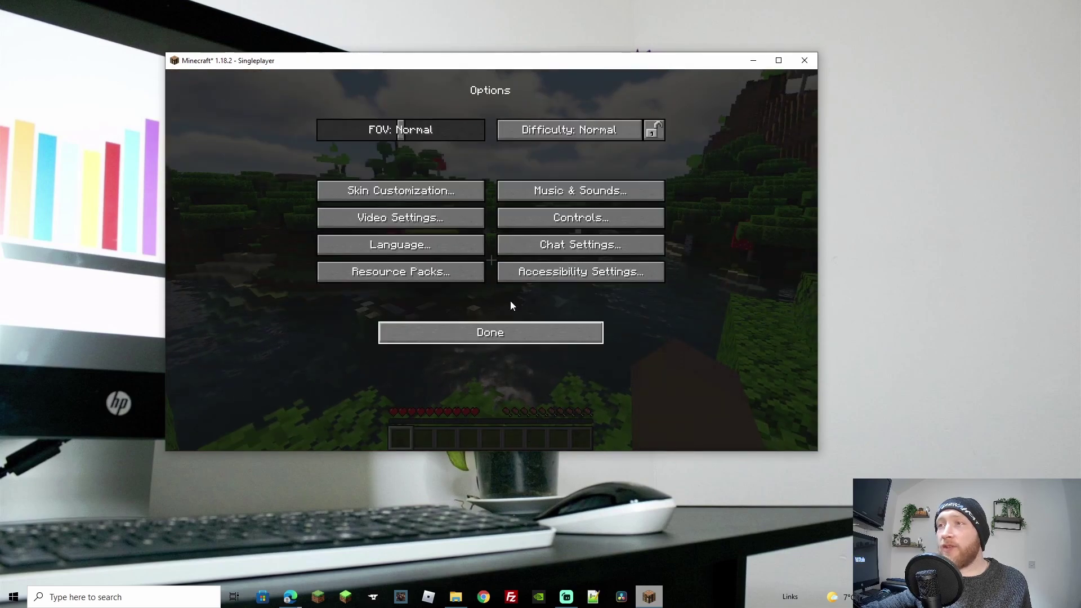
left_click(508, 332)
key("Escape")
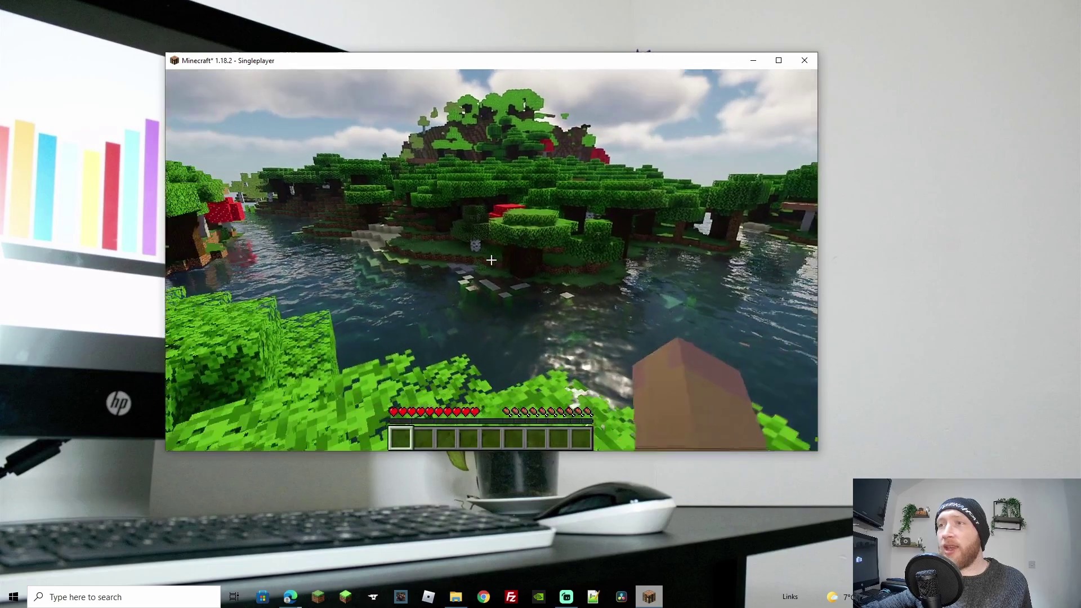